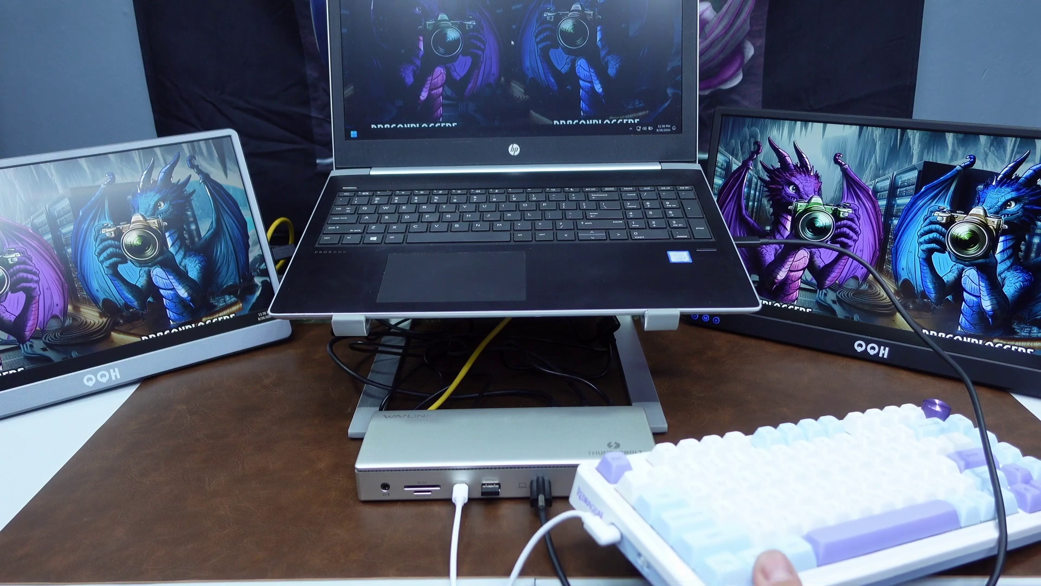
right_click(546, 4)
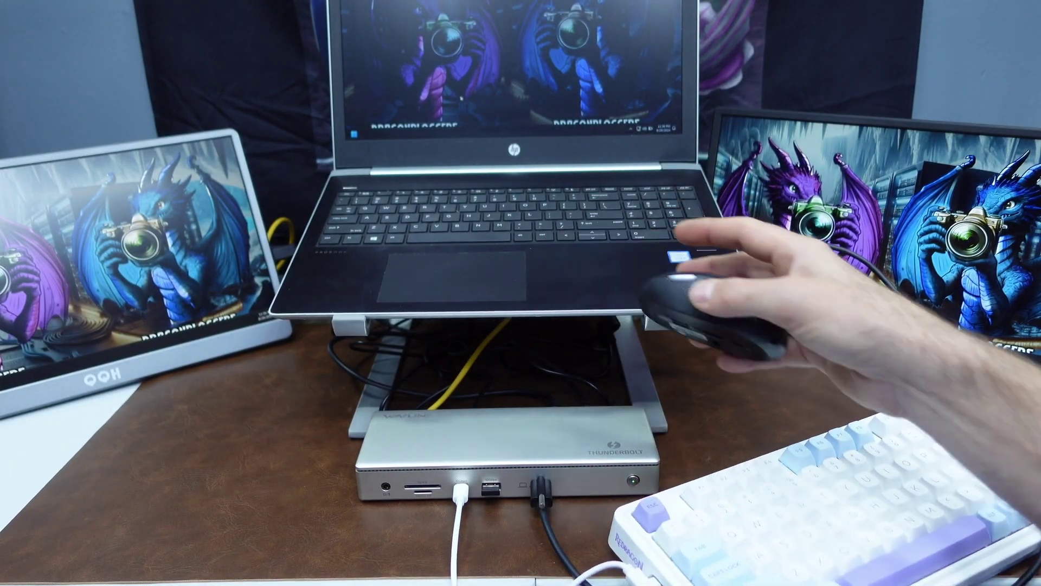